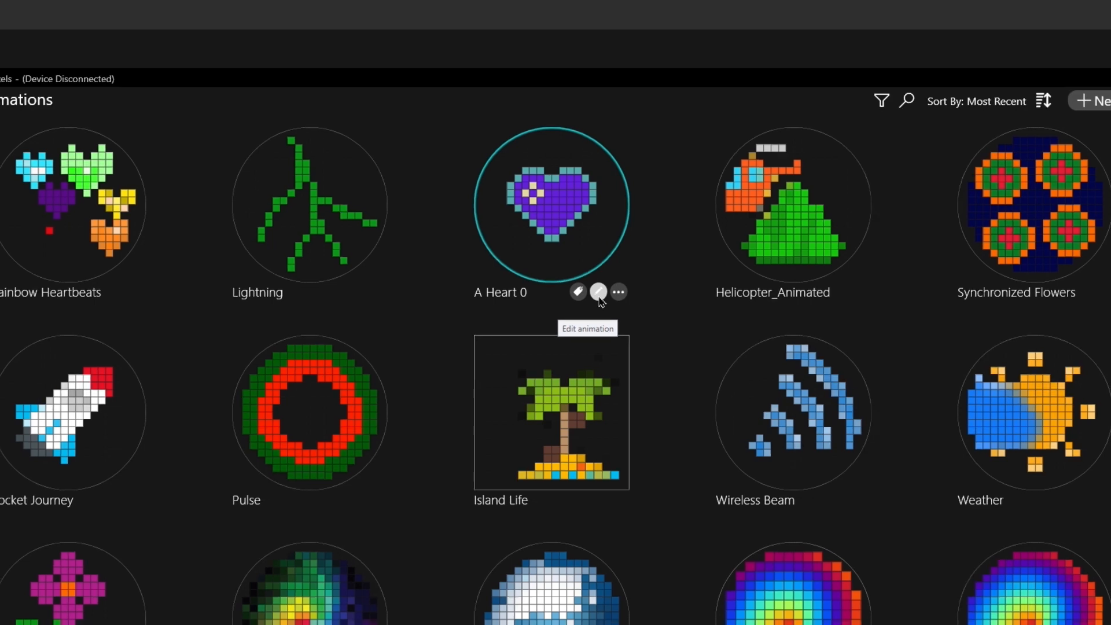
Open the A Heart 0 animation for editing and copy its only frame to the right
left_click(600, 299)
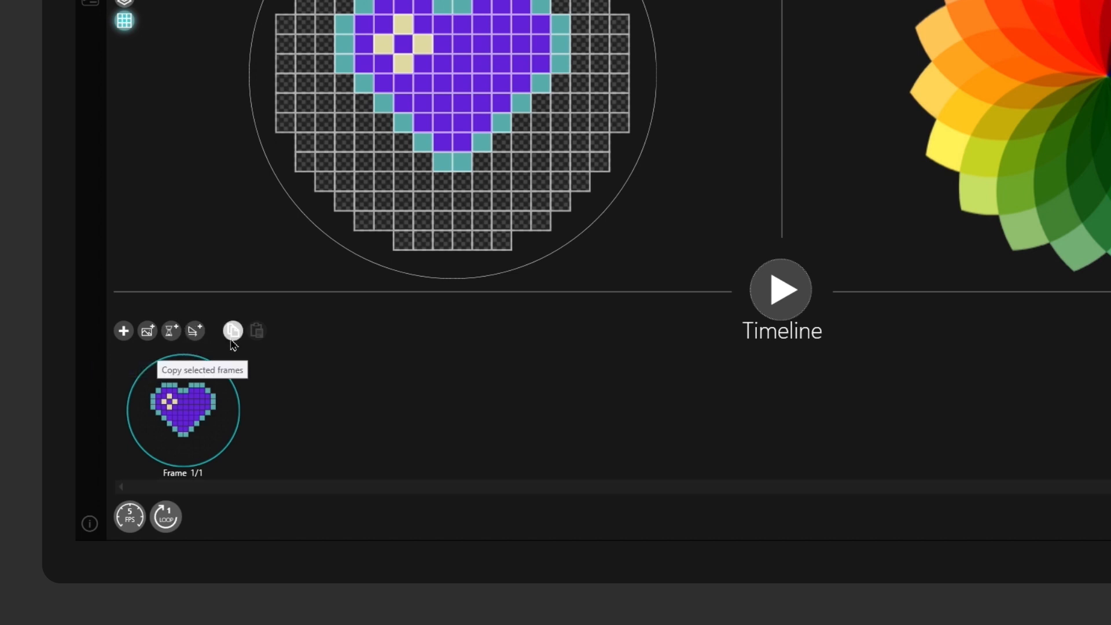
mouse_move(235, 386)
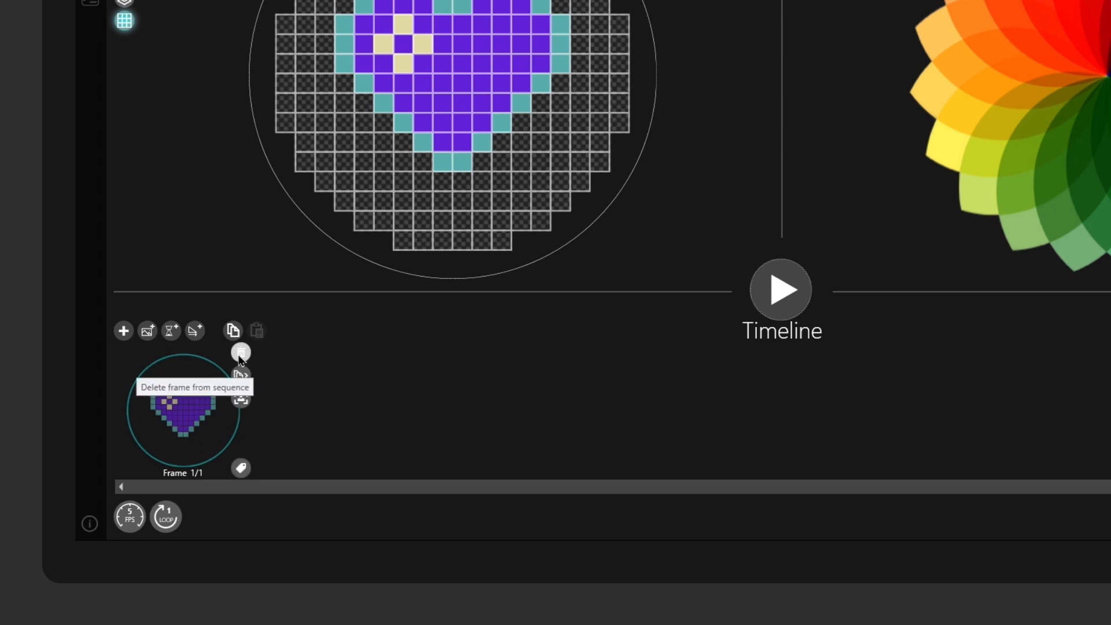
left_click(241, 399)
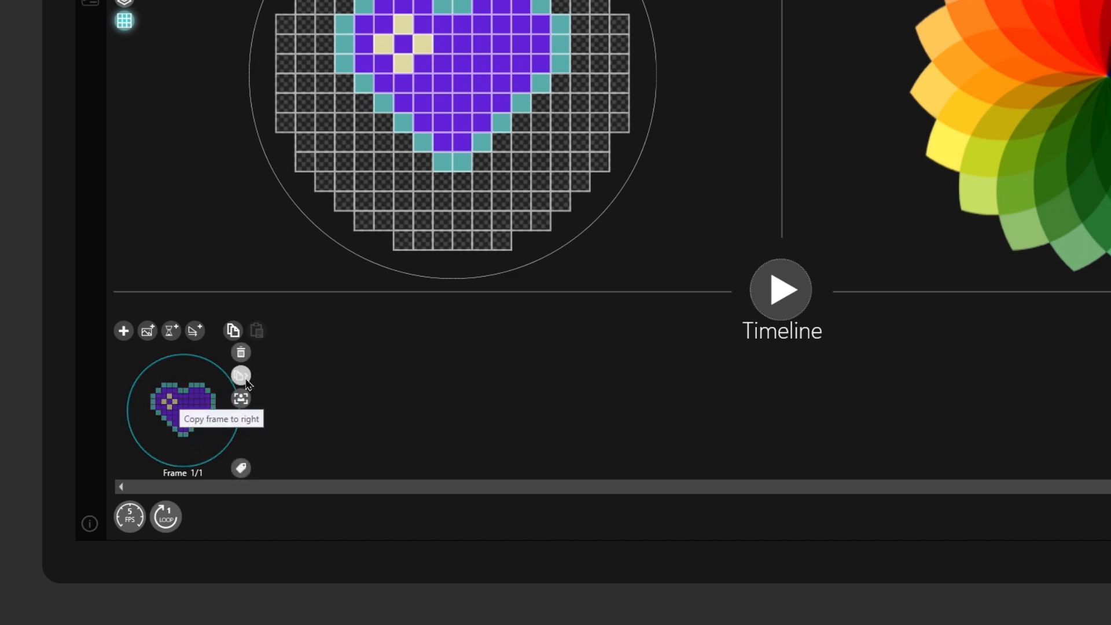
left_click(245, 380)
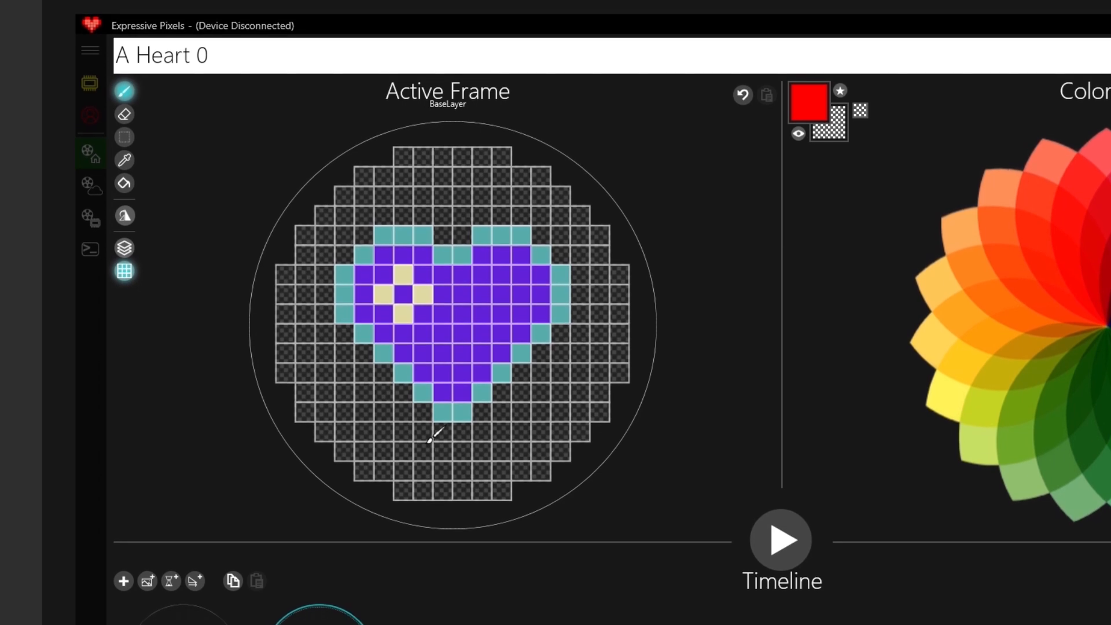
Select the whole heart in the second frame and stretch the selection to 15 pixels wide and 13 pixels high
left_click(128, 142)
left_click_drag(339, 229, 558, 412)
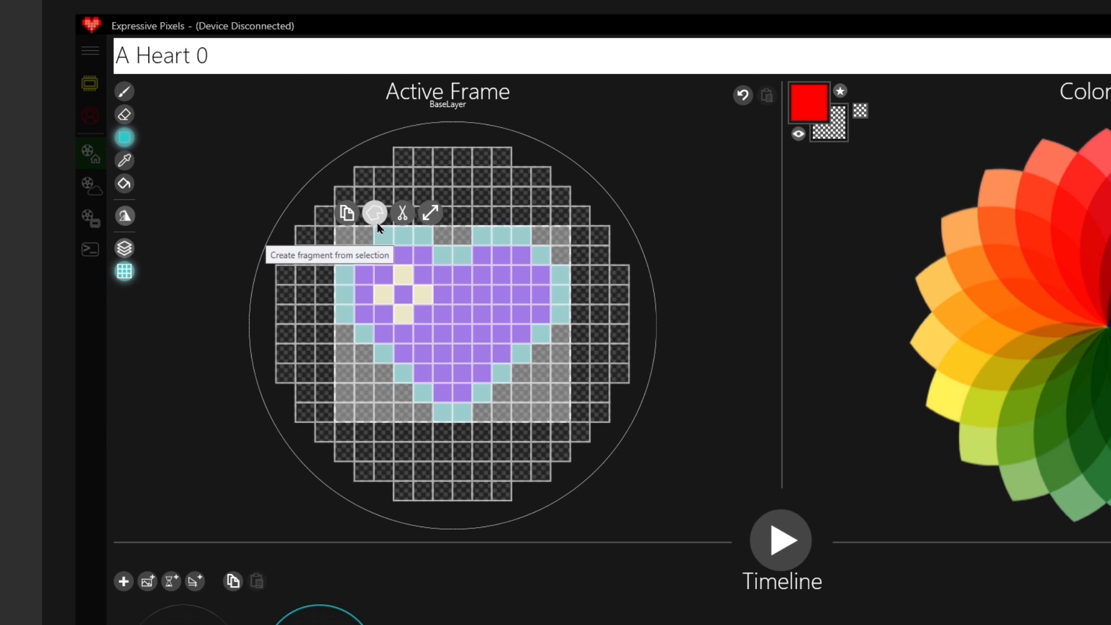
left_click(431, 213)
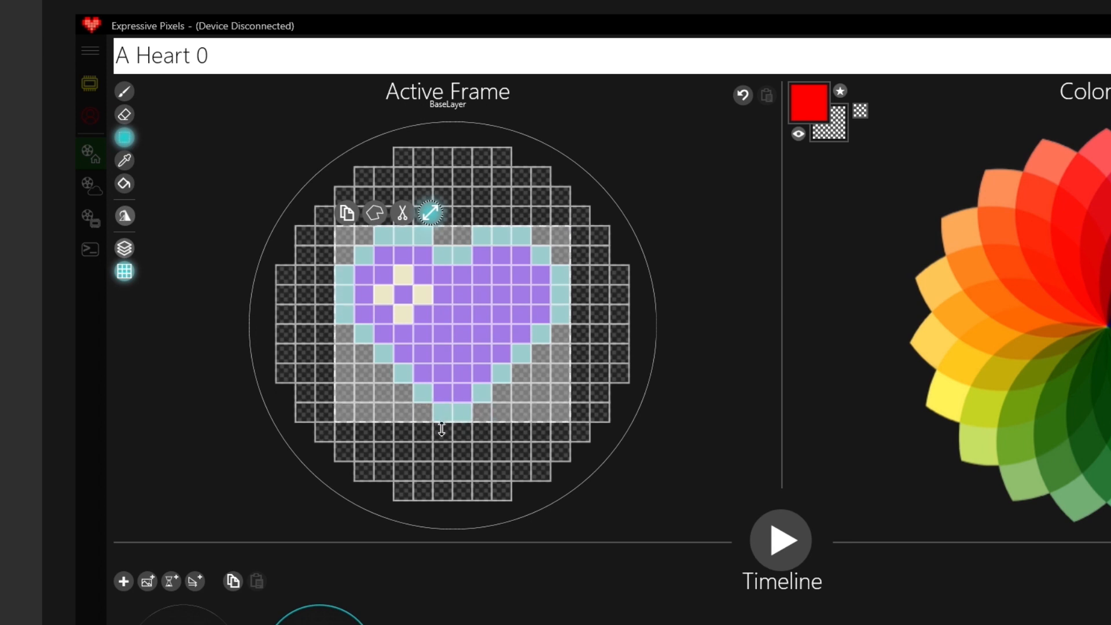
left_click_drag(440, 441, 437, 482)
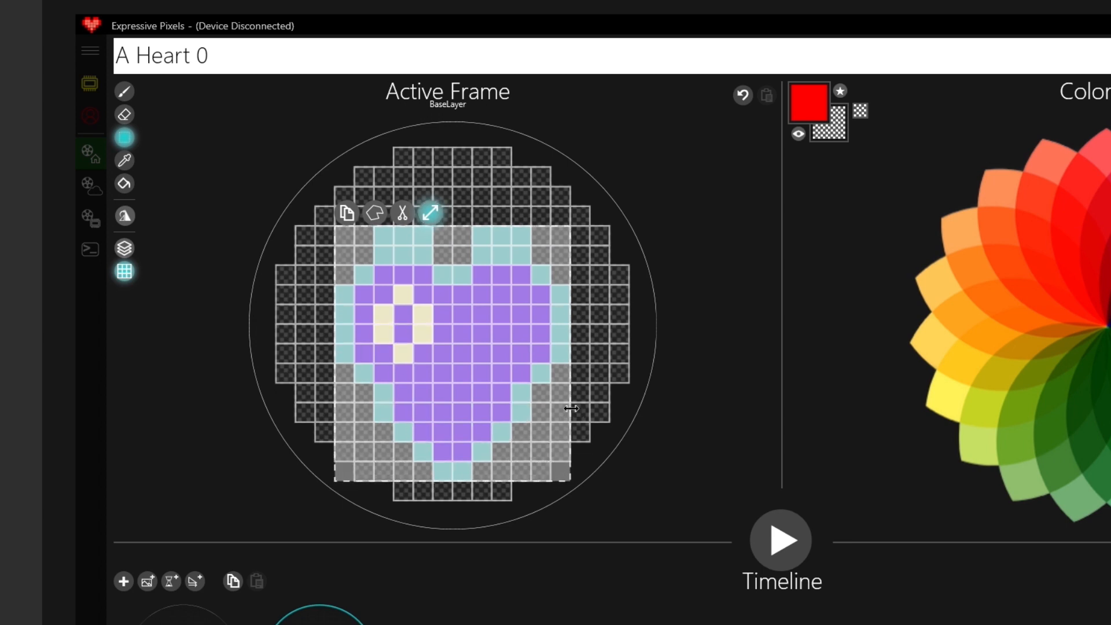
left_click_drag(582, 411, 638, 418)
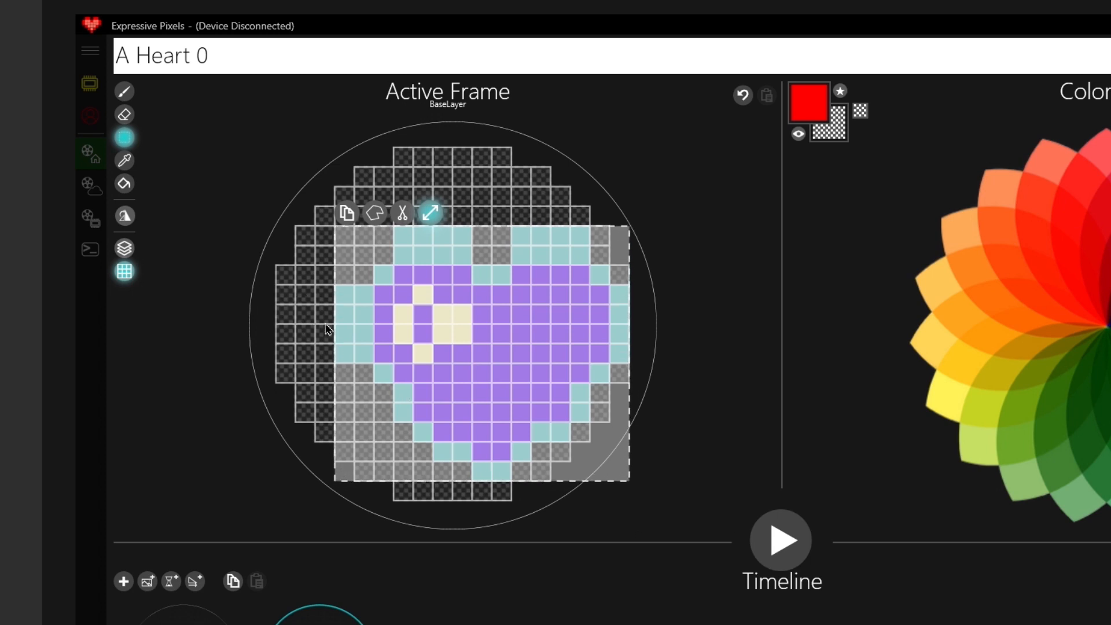
left_click(357, 369)
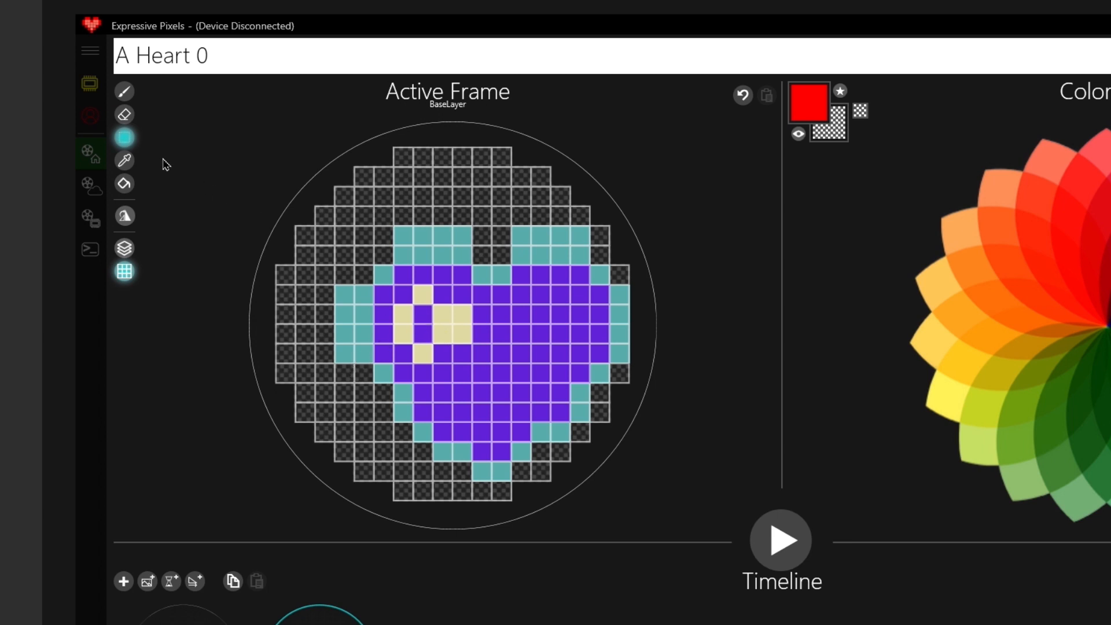
Select the enlarged heart and move it two pixels left and one pixel up to centre it
left_click(133, 142)
left_click_drag(342, 232, 616, 476)
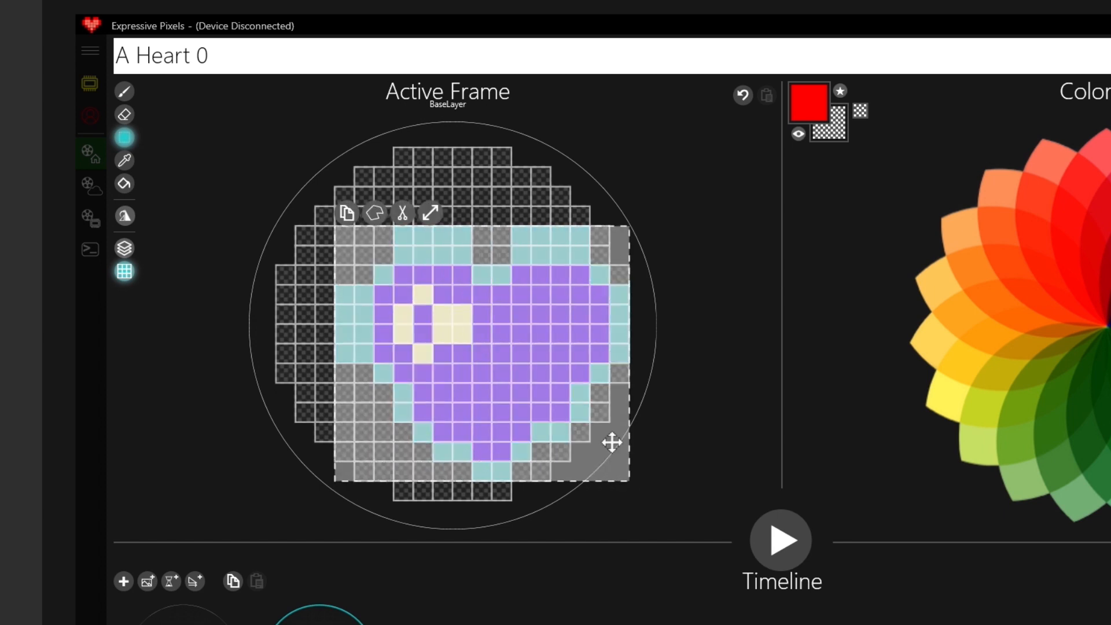
left_click_drag(531, 397, 505, 376)
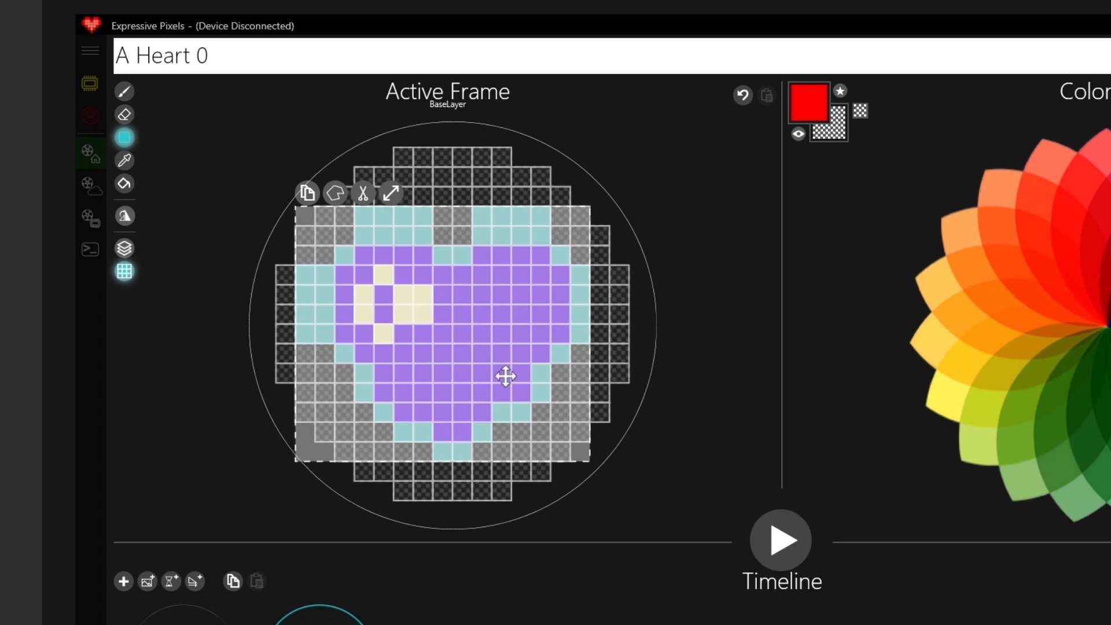
left_click(474, 352)
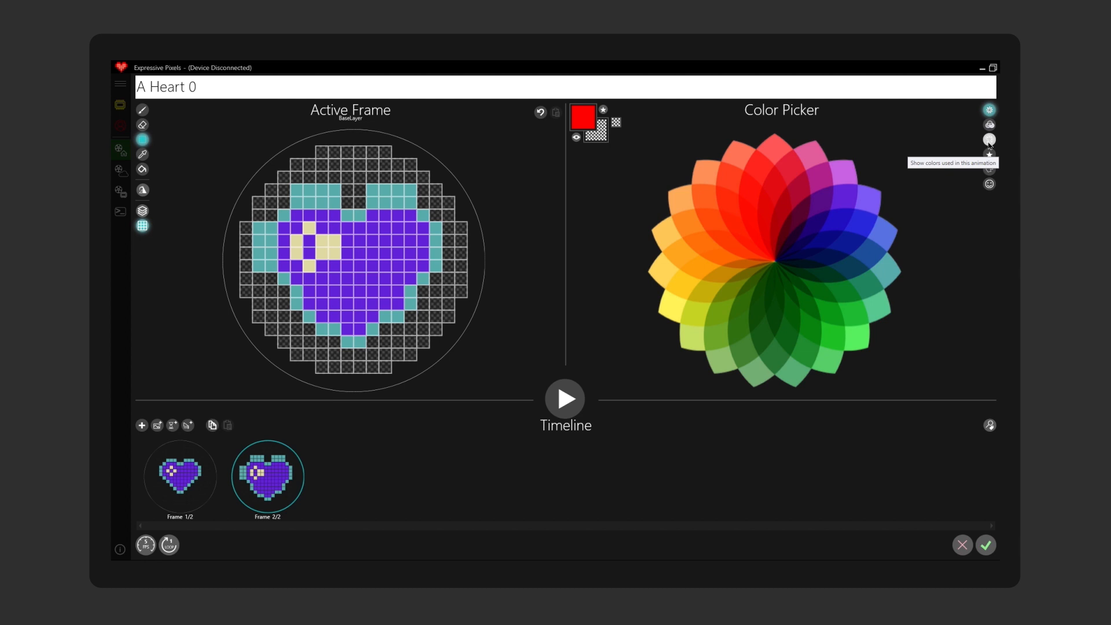
Show the colors used in the animation and brush teal pixels around both sides and the lower edges of the heart to even its outline
left_click(989, 142)
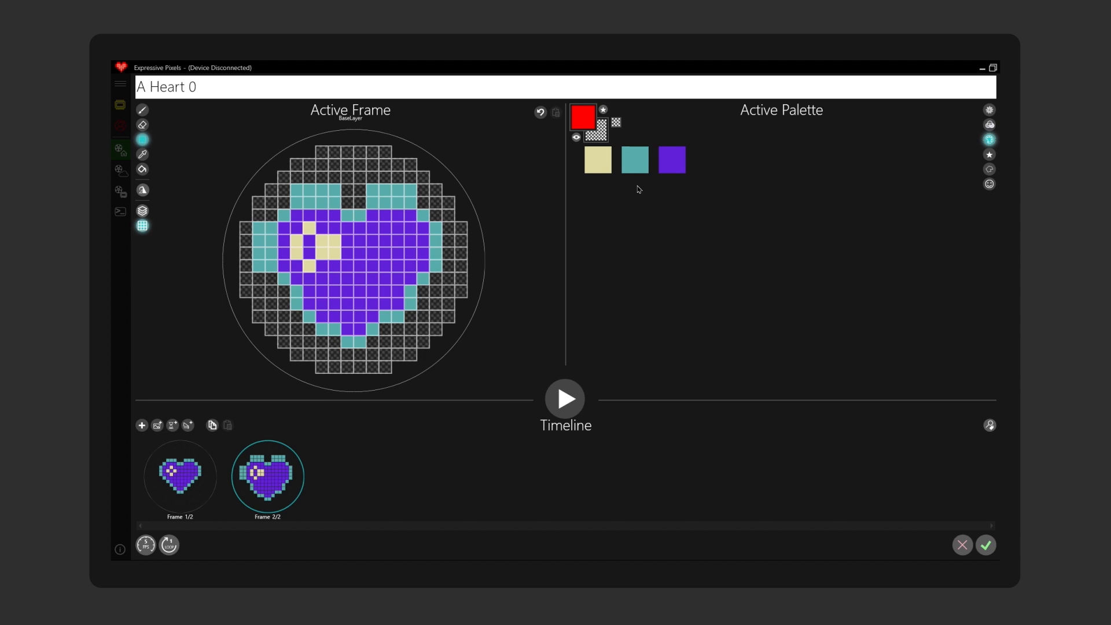
mouse_move(634, 173)
left_click(635, 170)
left_click(144, 112)
left_click(271, 212)
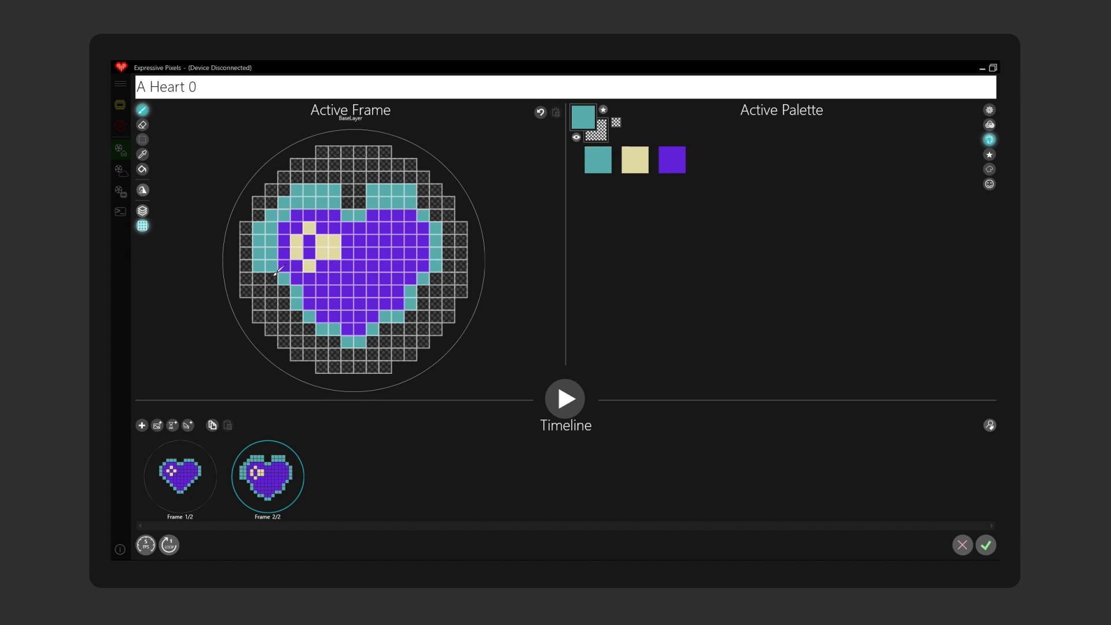
left_click_drag(275, 271, 337, 341)
left_click(372, 342)
left_click(385, 329)
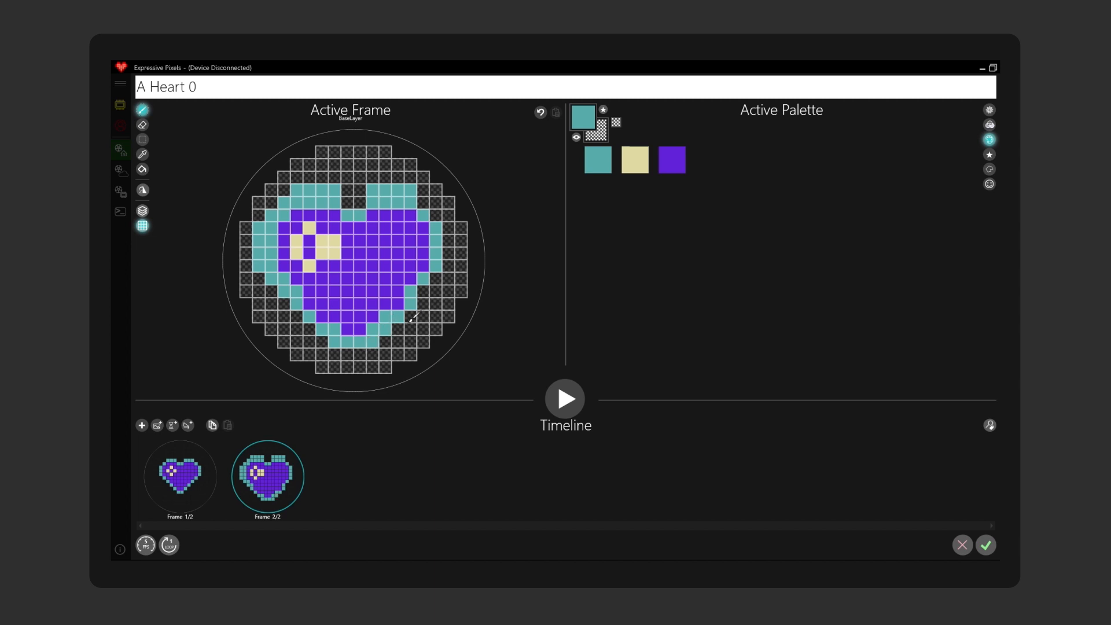
left_click(421, 287)
left_click(437, 273)
mouse_move(450, 261)
left_mouse_down()
mouse_move(451, 218)
mouse_move(424, 195)
left_mouse_up()
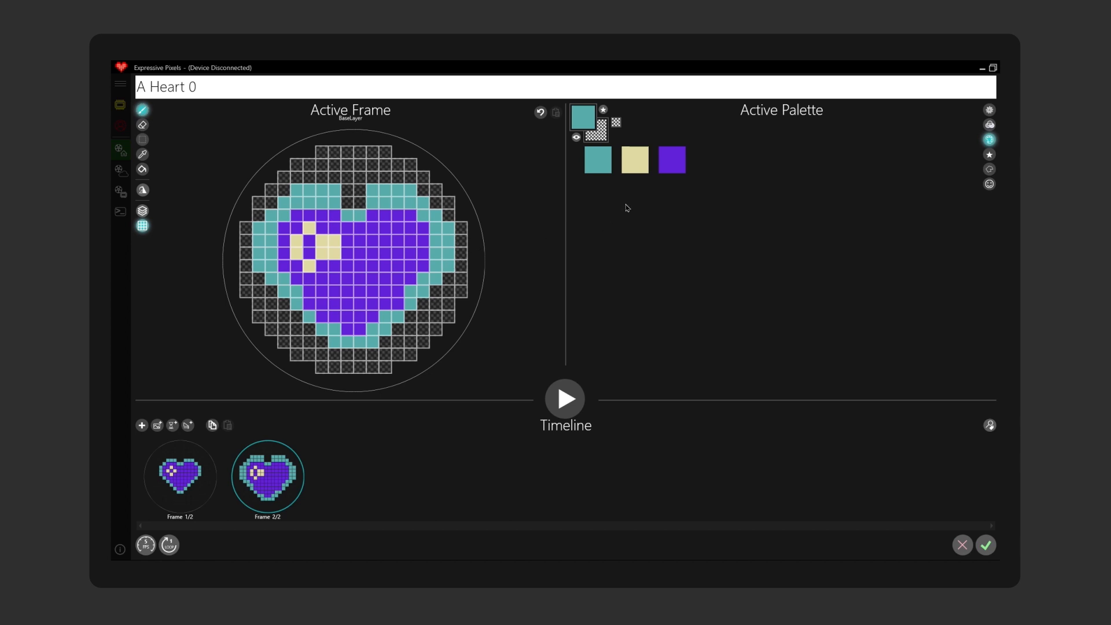
Brush purple over the cream highlight and the inner edge of the teal outline, leaving a border one pixel thick
left_click(671, 159)
mouse_move(313, 214)
left_mouse_down()
mouse_move(336, 229)
mouse_move(302, 256)
mouse_move(298, 235)
mouse_move(337, 247)
left_mouse_up()
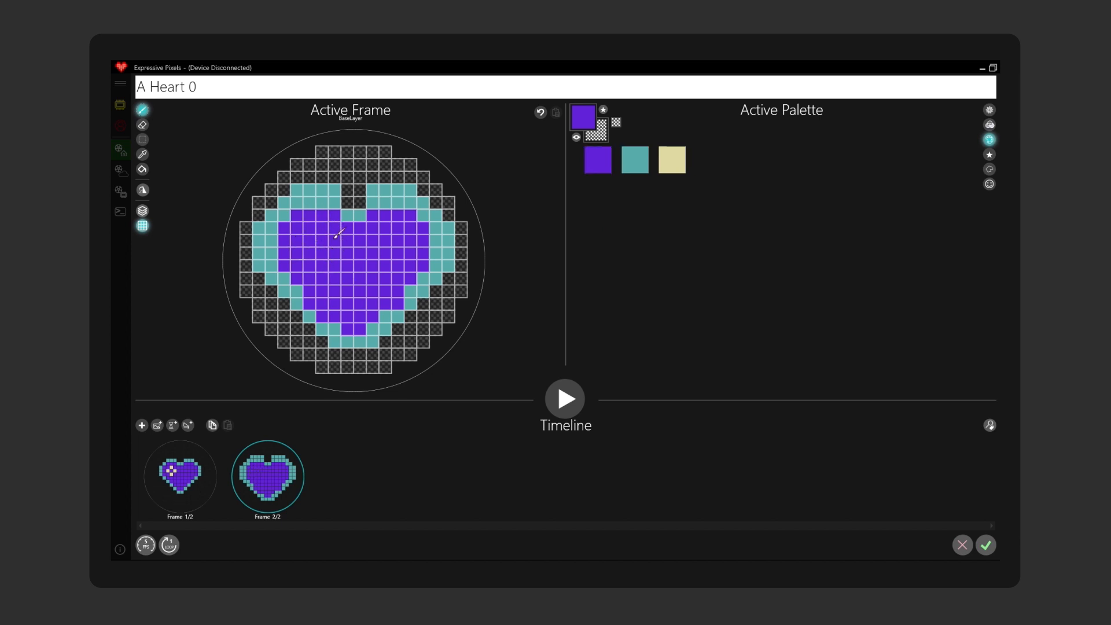
left_click(320, 203)
left_click(274, 231)
mouse_move(276, 243)
left_mouse_down()
mouse_move(293, 281)
mouse_move(313, 282)
left_mouse_up()
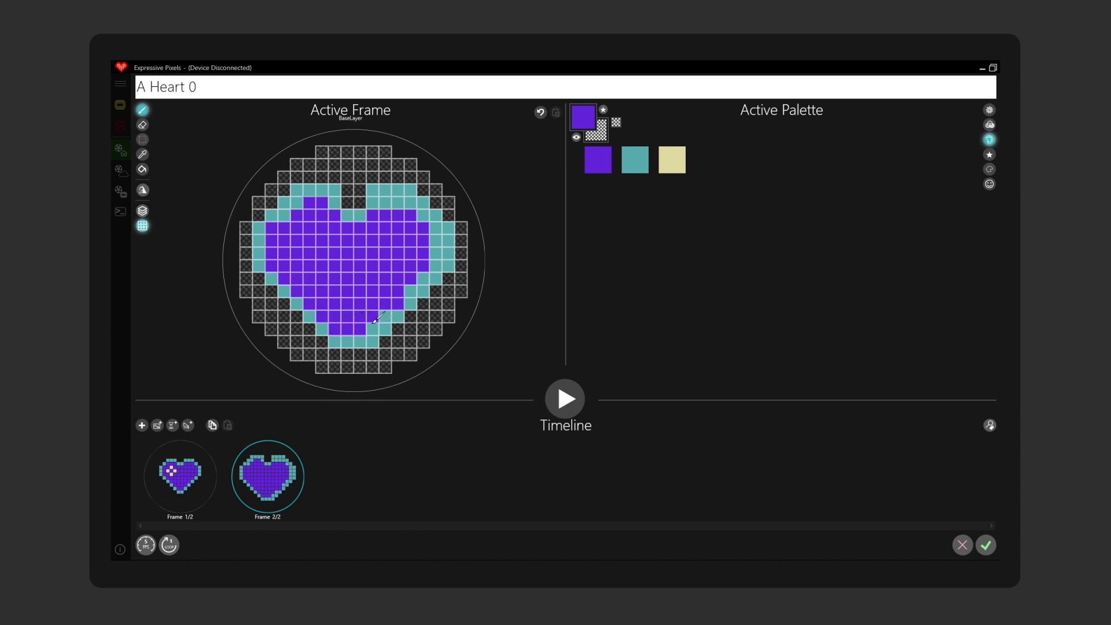
mouse_move(391, 307)
left_mouse_down()
mouse_move(425, 293)
mouse_move(412, 284)
mouse_move(442, 268)
mouse_move(427, 269)
mouse_move(441, 258)
mouse_move(441, 218)
left_mouse_up()
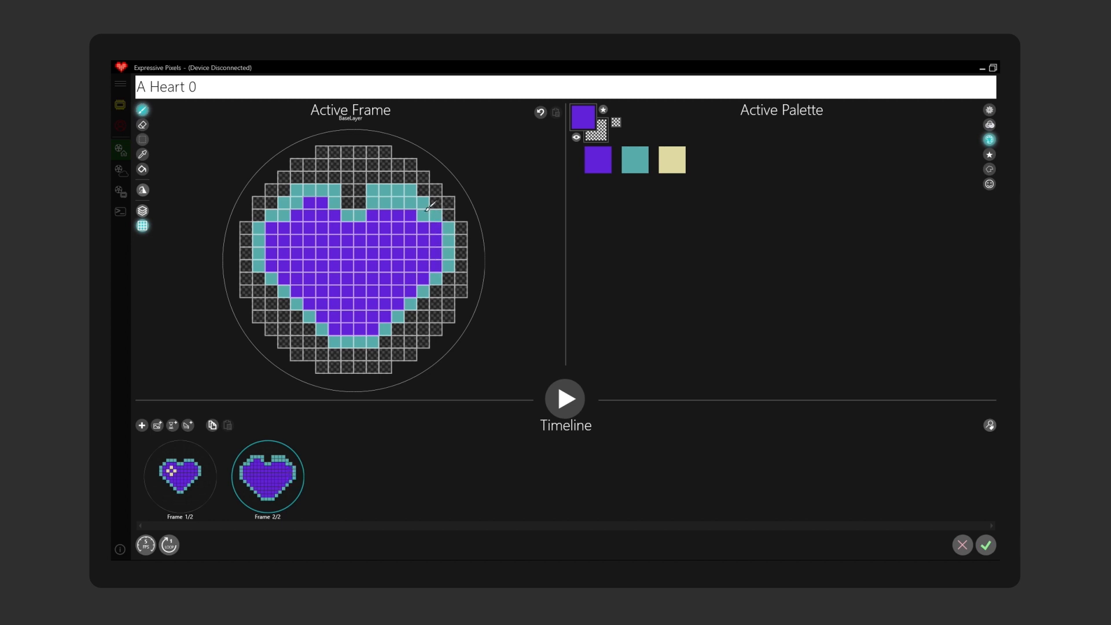
left_click_drag(412, 196, 387, 198)
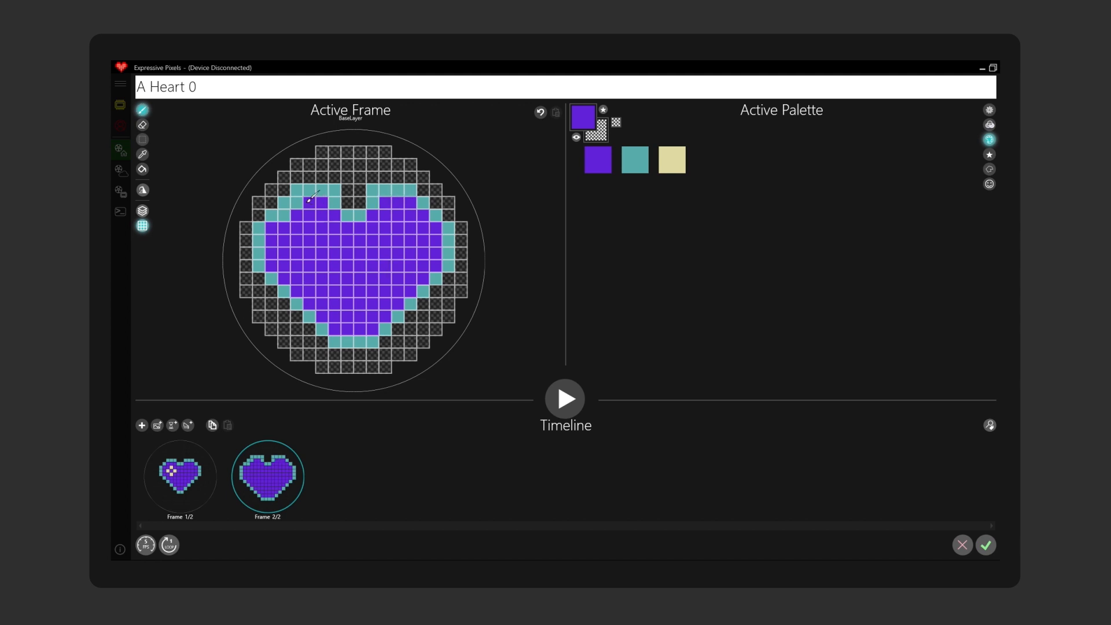
left_click(286, 211)
left_click(299, 199)
Erase the teal pixel at the inner upper corner of each heart lobe by painting with the transparent color
left_click(617, 124)
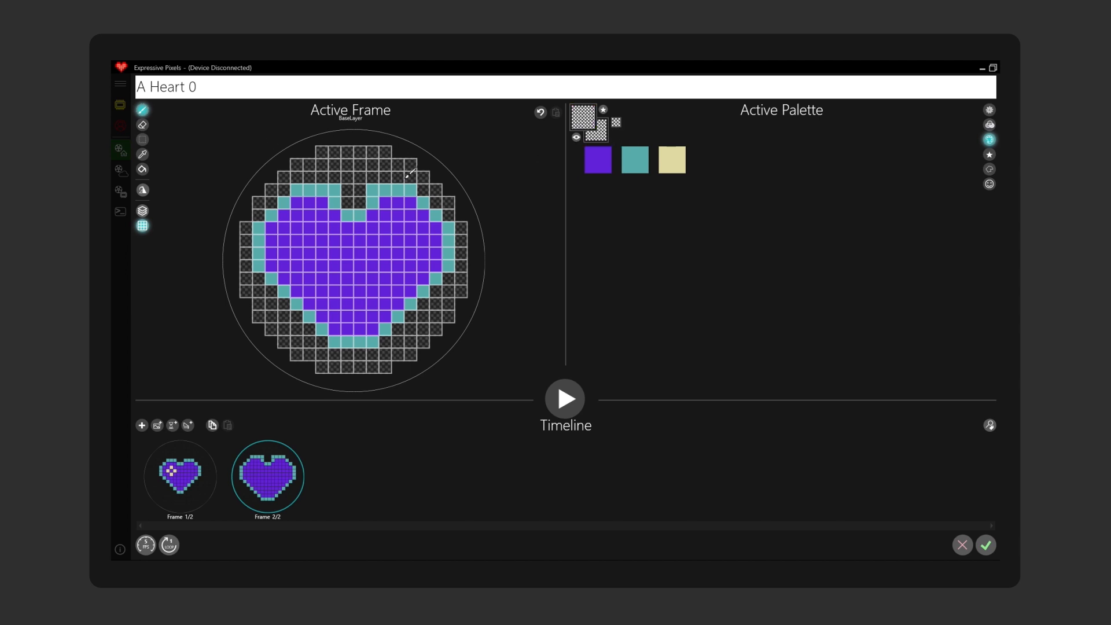
left_click(373, 186)
left_click(338, 184)
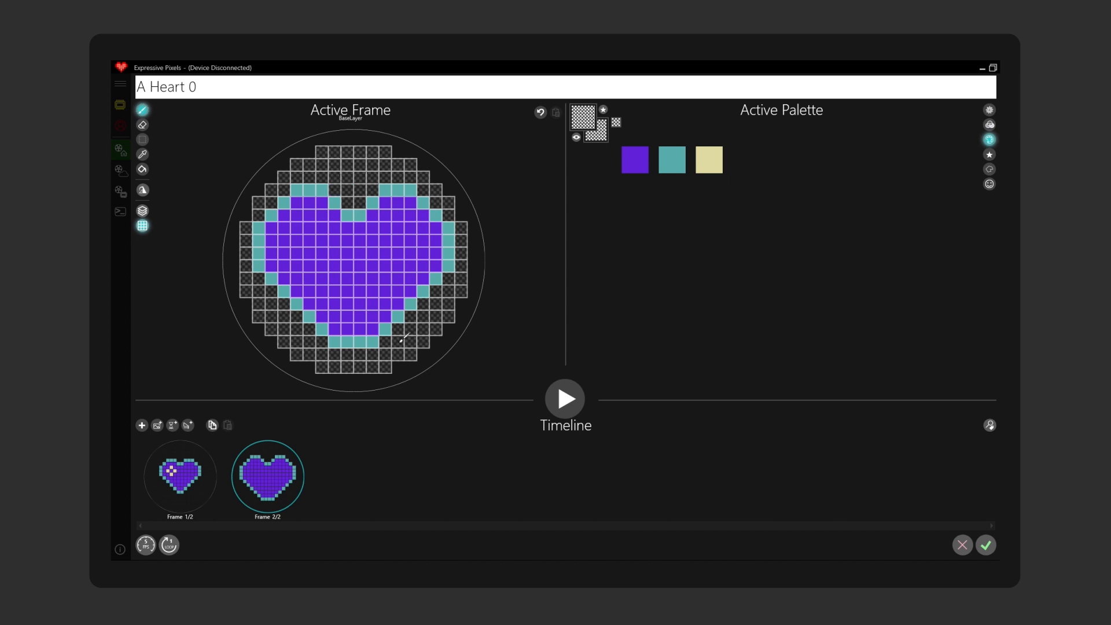
Extend the heart's tip by painting its two middle bottom pixels purple and adding two teal pixels below them
left_click(634, 160)
left_click_drag(347, 340, 360, 341)
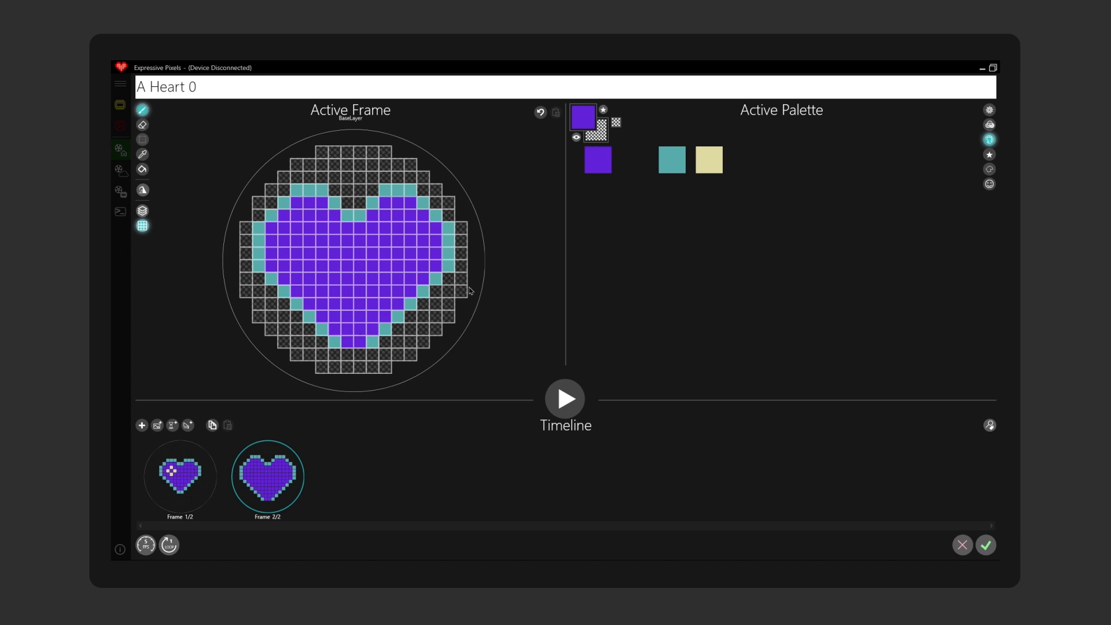
left_click(669, 167)
left_click_drag(347, 354, 360, 354)
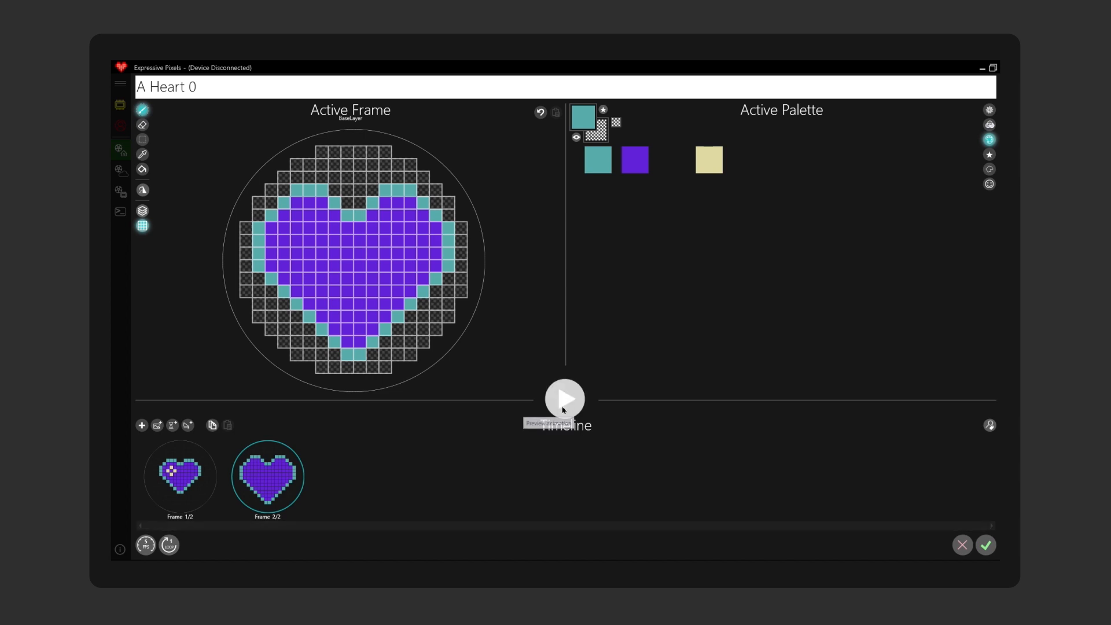
Preview the two-frame animation, close the preview, and copy the second frame to the right
left_click(561, 404)
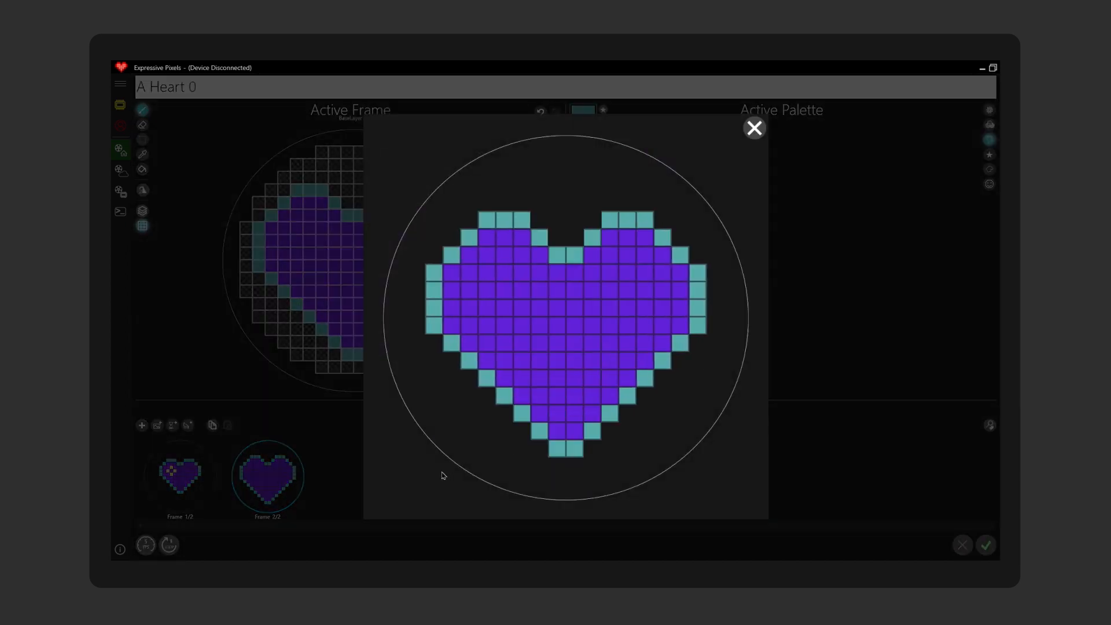
left_click(753, 129)
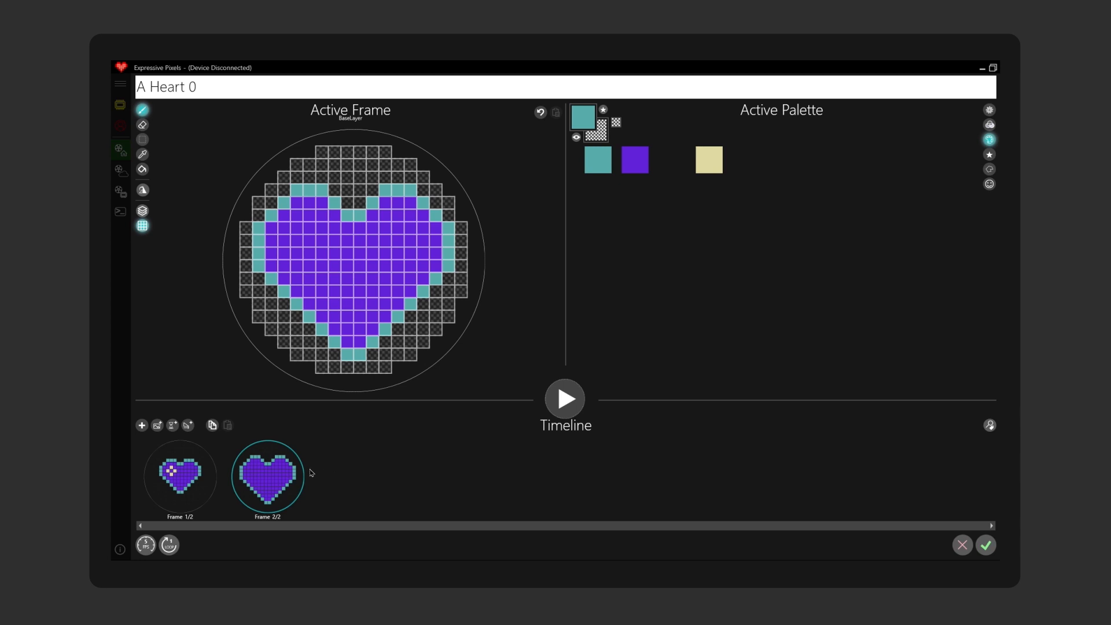
mouse_move(306, 469)
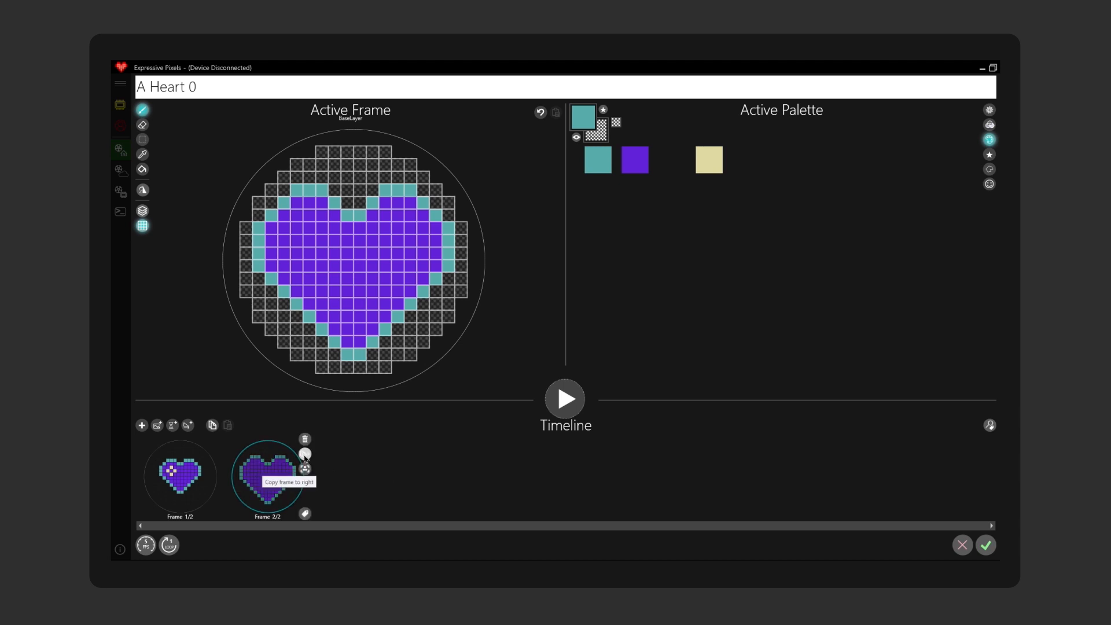
left_click(305, 456)
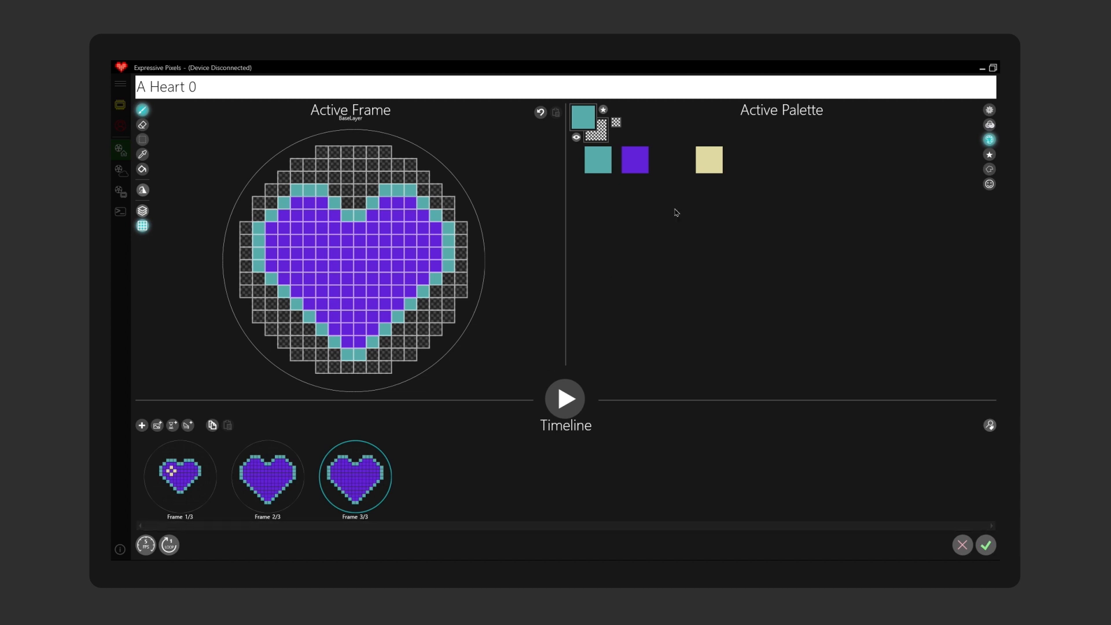
Brush a smaller cream heart outline inside the purple heart in the third frame
left_click(709, 168)
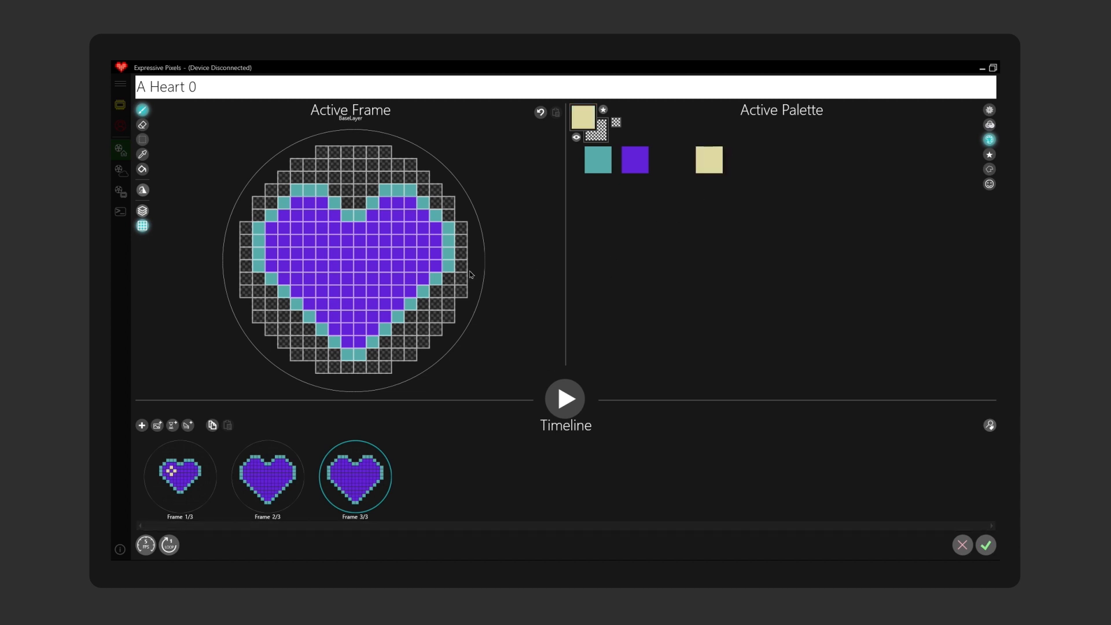
left_click_drag(348, 237, 360, 239)
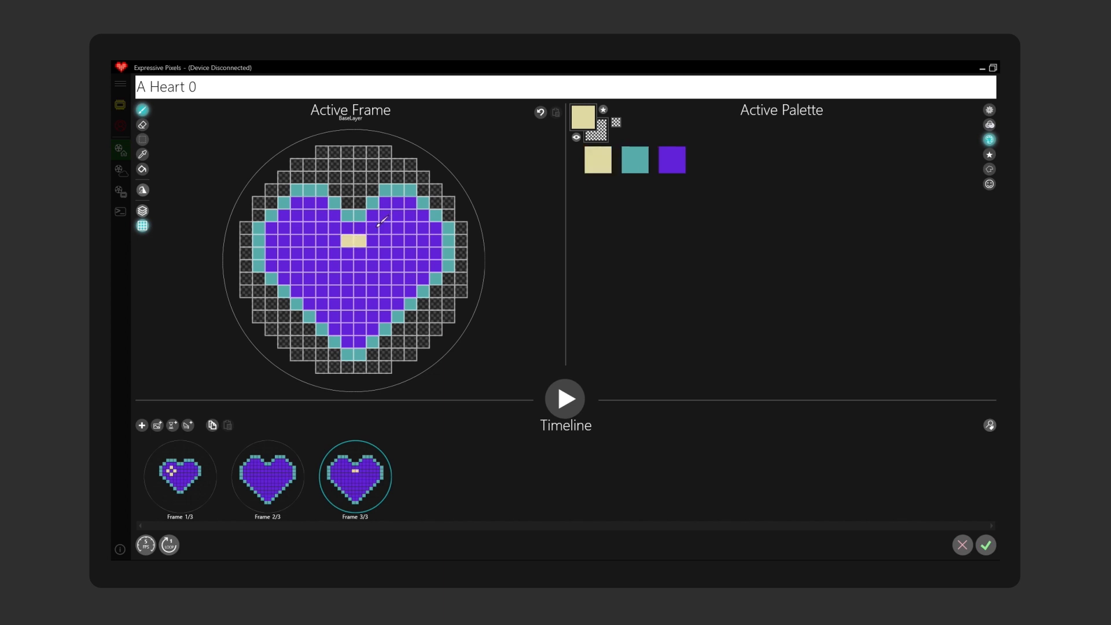
left_click(377, 226)
left_click(385, 227)
left_click(398, 226)
left_click(412, 242)
left_click(411, 253)
left_click(411, 266)
left_click(398, 279)
left_click(384, 290)
left_click(372, 304)
left_click(360, 317)
left_click(334, 228)
left_click(322, 228)
left_click(309, 228)
left_click(296, 241)
left_click(296, 254)
left_click(296, 266)
left_click(309, 279)
left_click(321, 292)
left_click(335, 304)
left_click(347, 317)
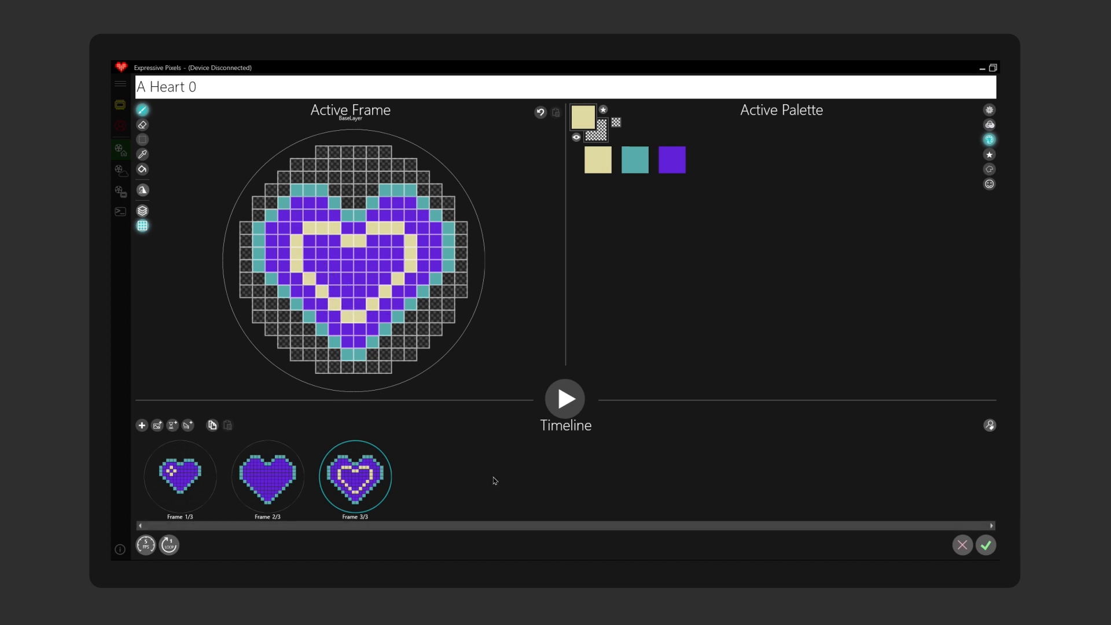
Copy the third frame to the right and flood-fill the inner heart of the new frame with orange from the color wheel
left_click(392, 455)
mouse_move(458, 478)
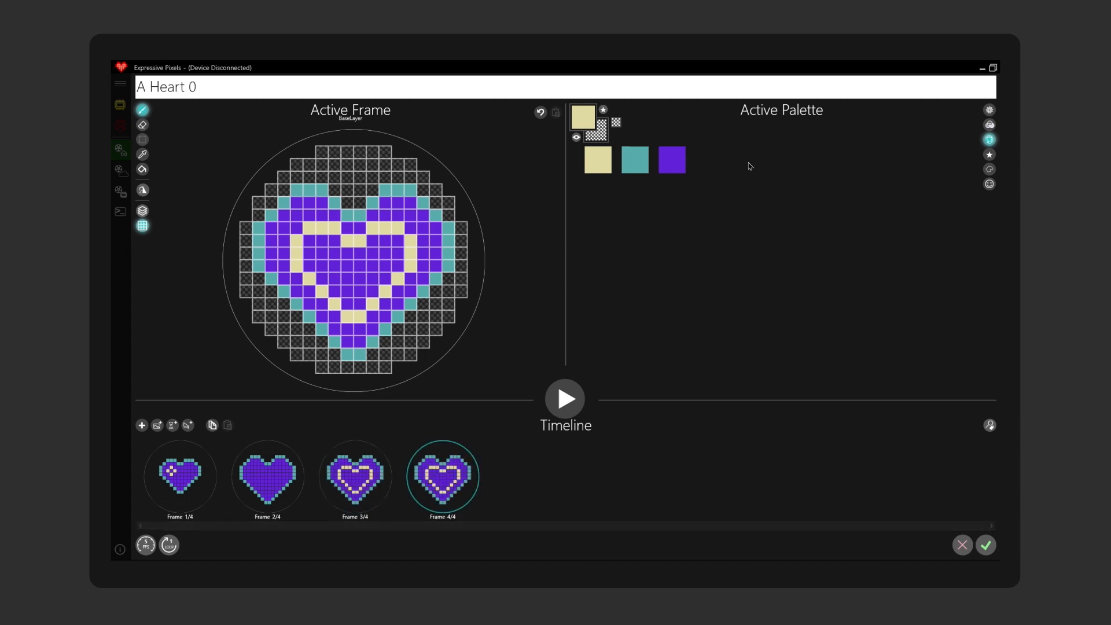
left_click(989, 111)
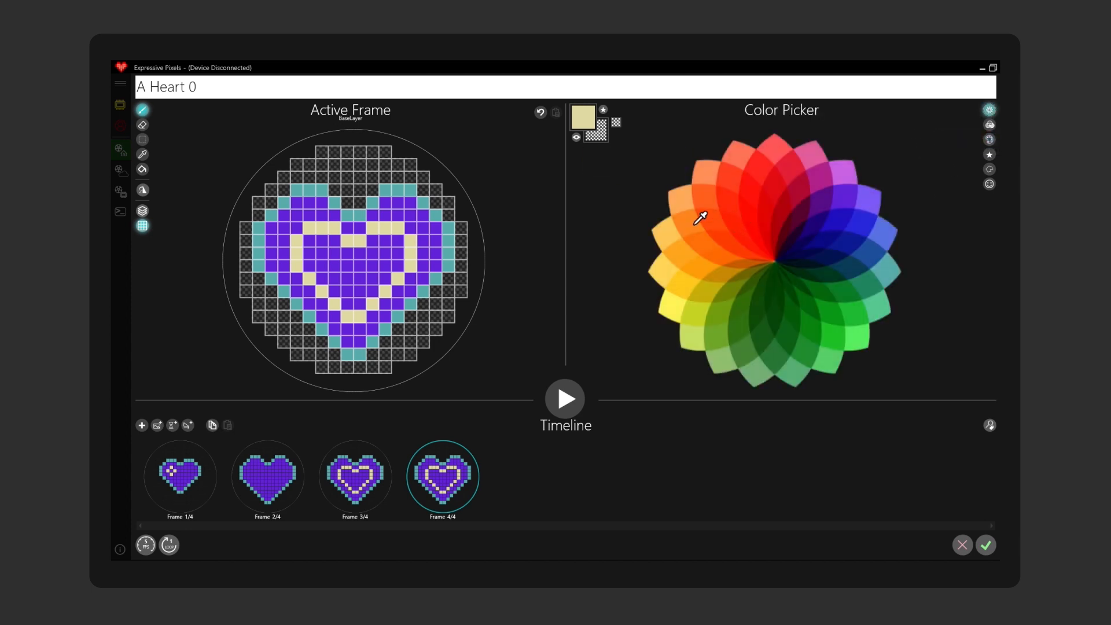
left_click(695, 223)
left_click(142, 170)
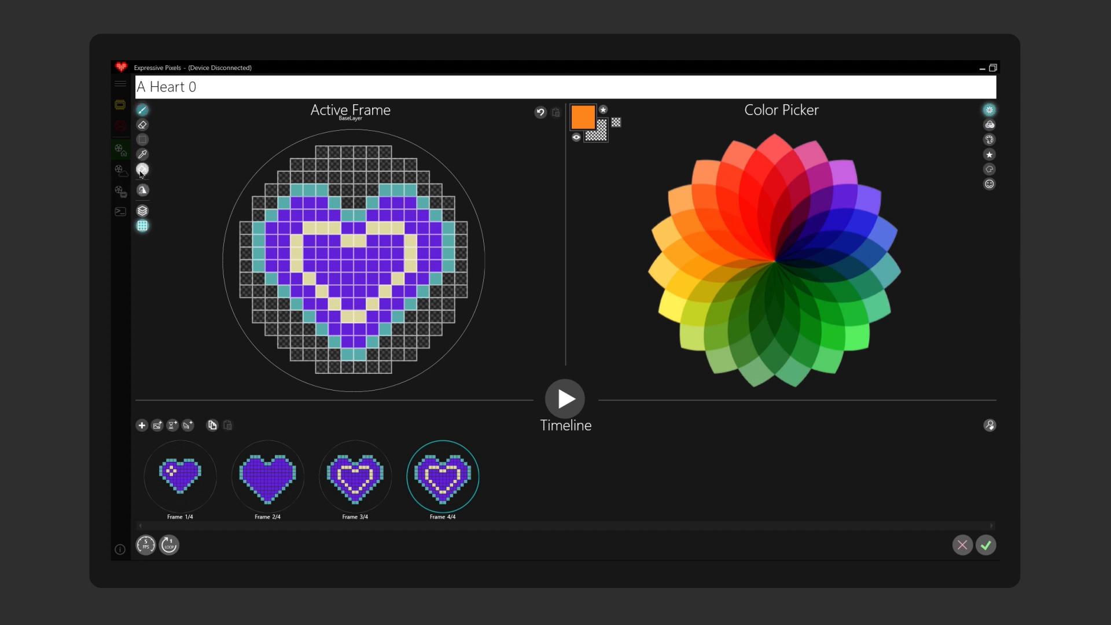
left_click(340, 269)
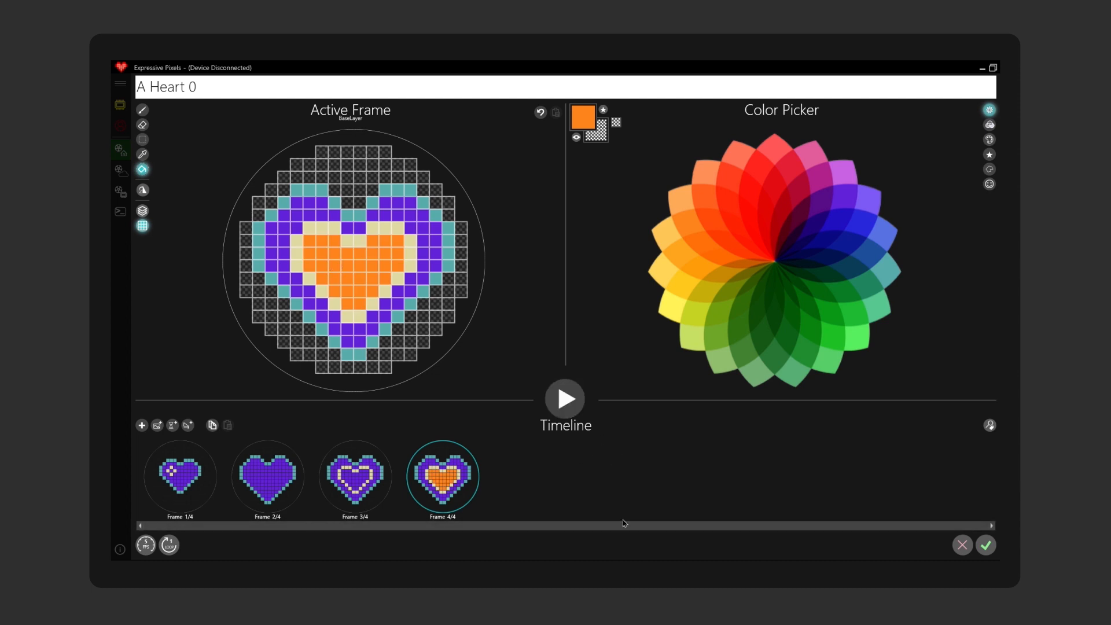
Play a preview of the four-frame heart animation and close the preview
left_click(567, 407)
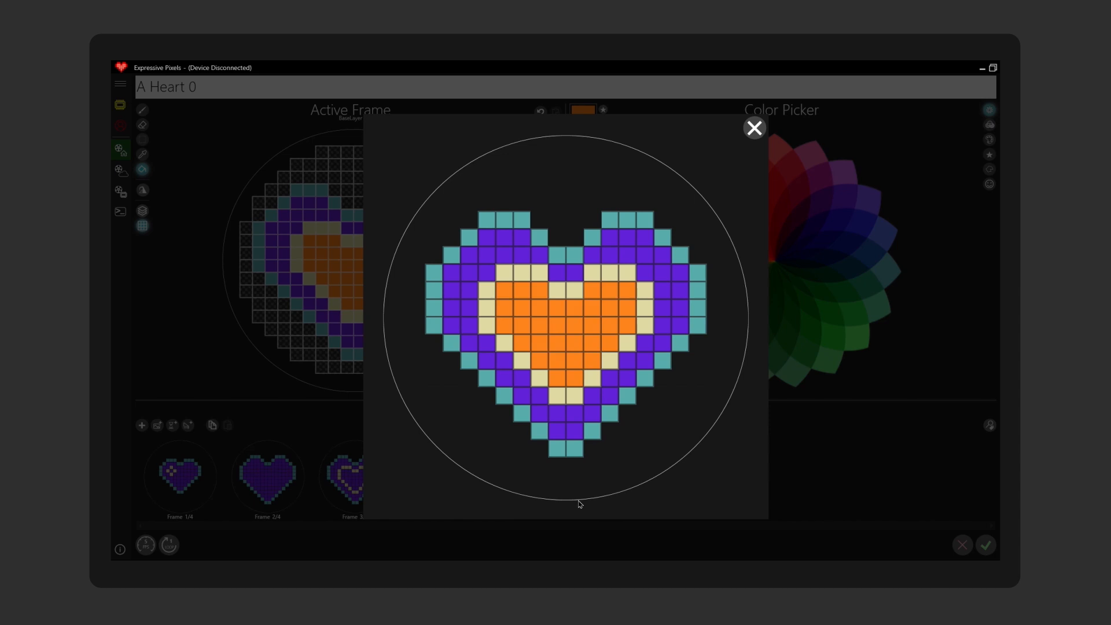
left_click(751, 129)
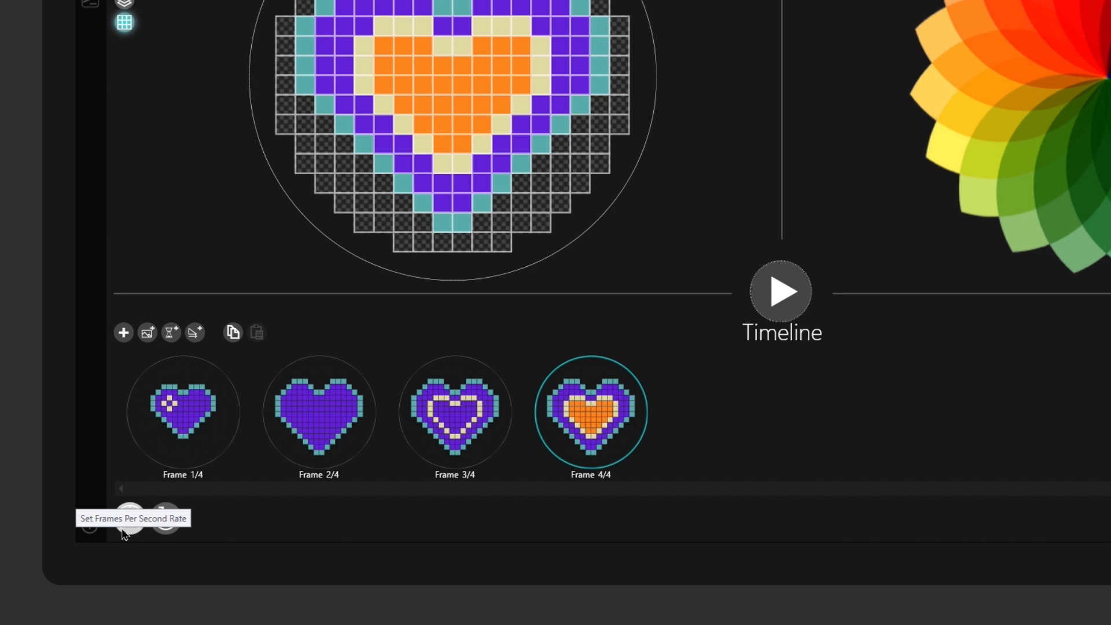
Set the animation's frame rate to 5 FPS and its loop count to 5
left_click(124, 531)
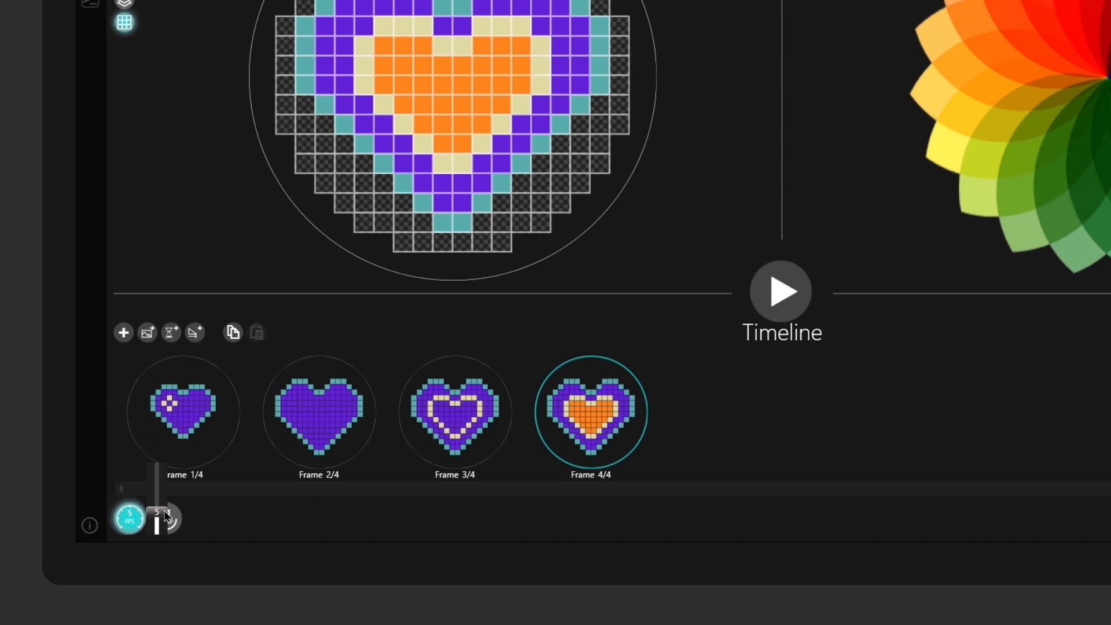
mouse_move(164, 515)
left_mouse_down()
mouse_move(164, 487)
mouse_move(166, 510)
left_mouse_up()
left_click_drag(166, 510, 166, 515)
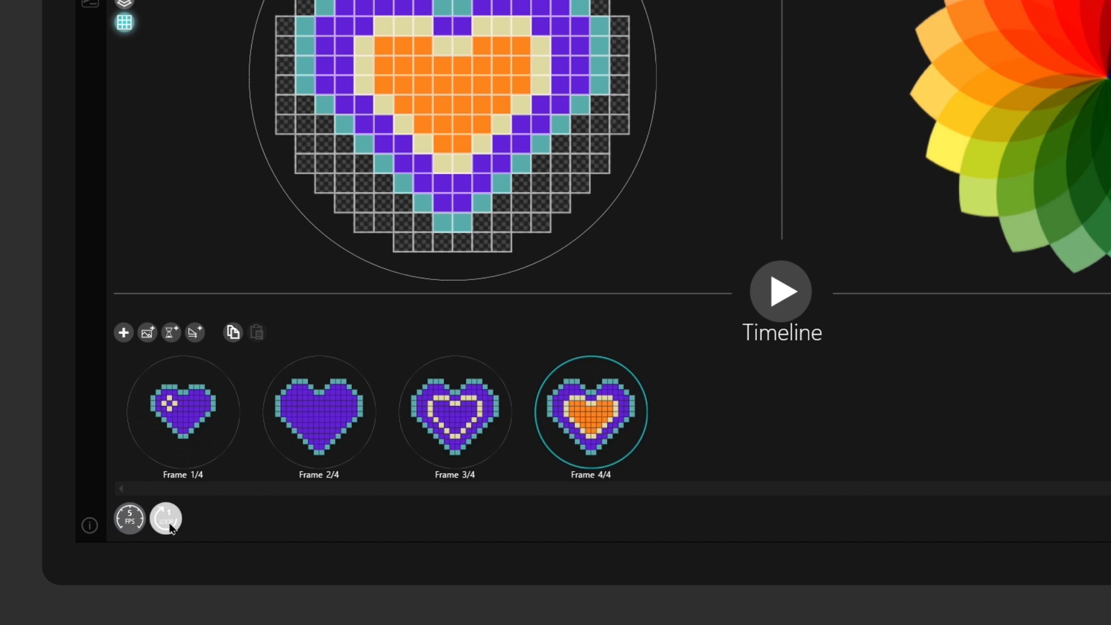
left_click(169, 526)
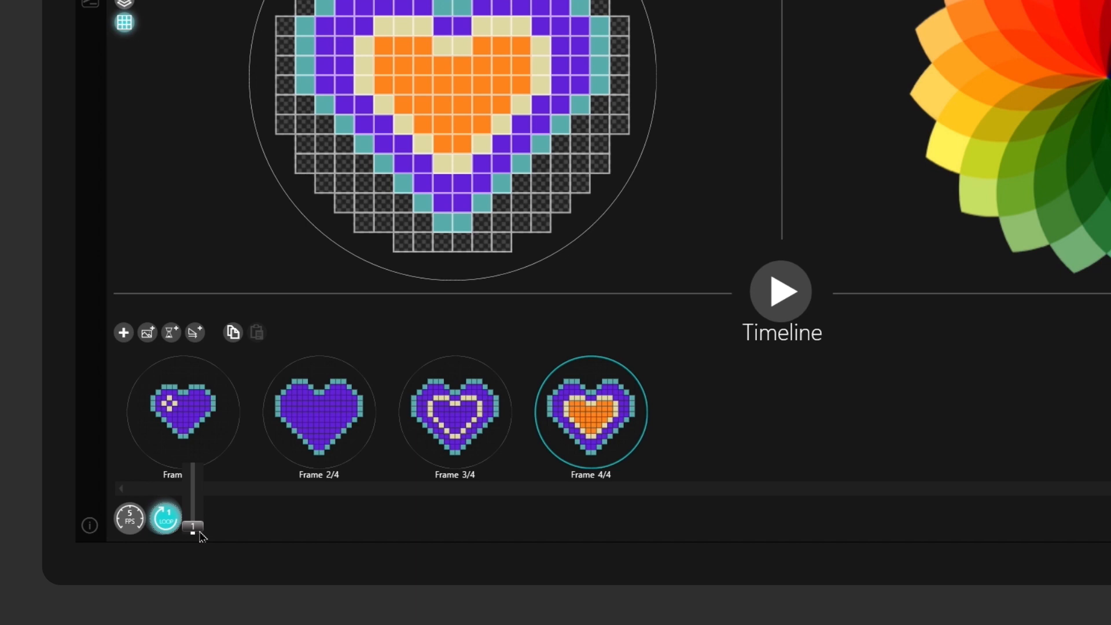
left_click_drag(200, 527, 197, 518)
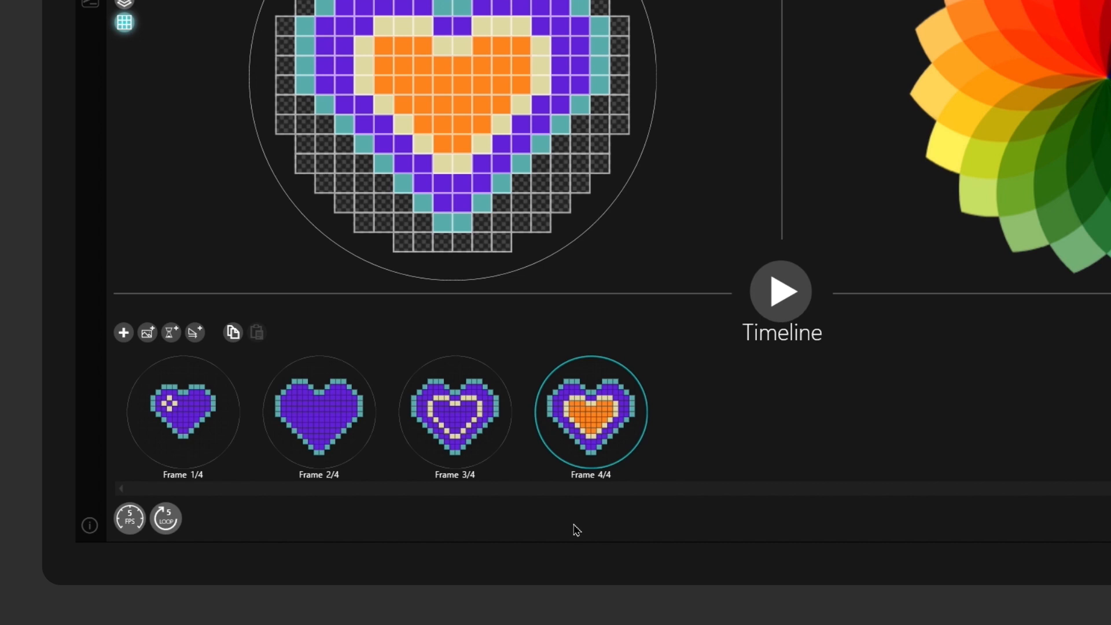
Make the orange-filled fourth frame the key frame, and save the changes and exit to the animation gallery
mouse_move(599, 426)
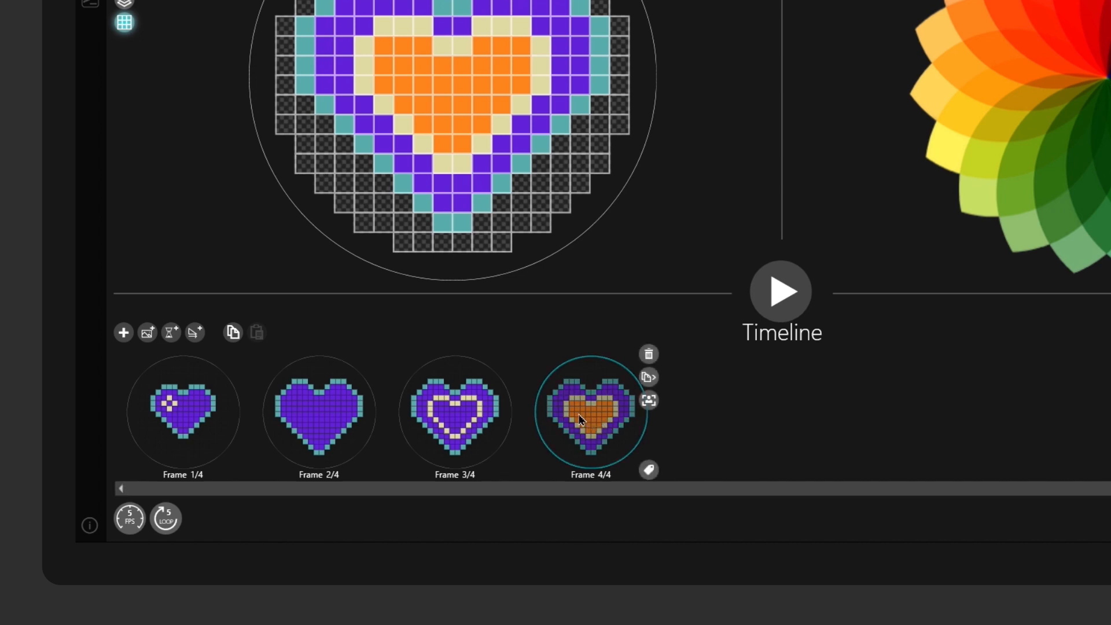
left_click(648, 401)
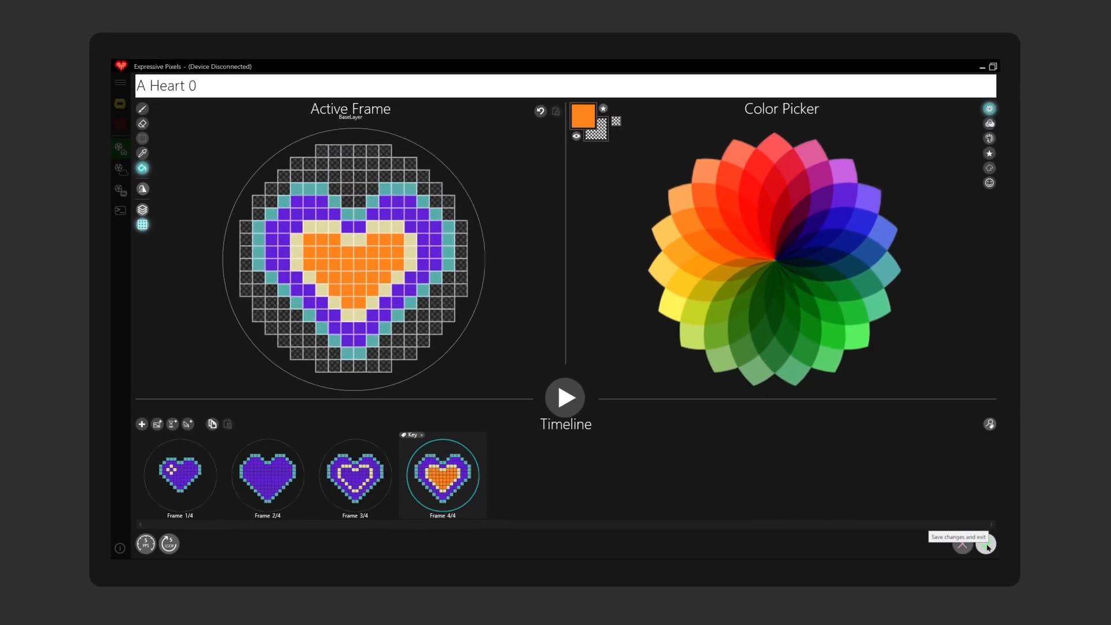
left_click(985, 545)
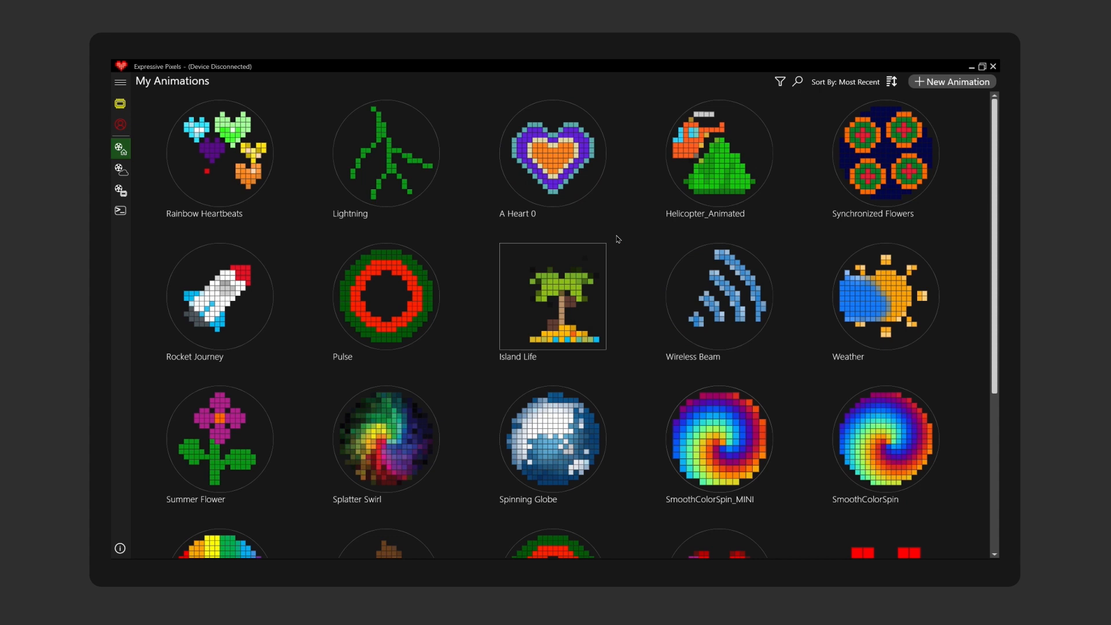
mouse_move(576, 189)
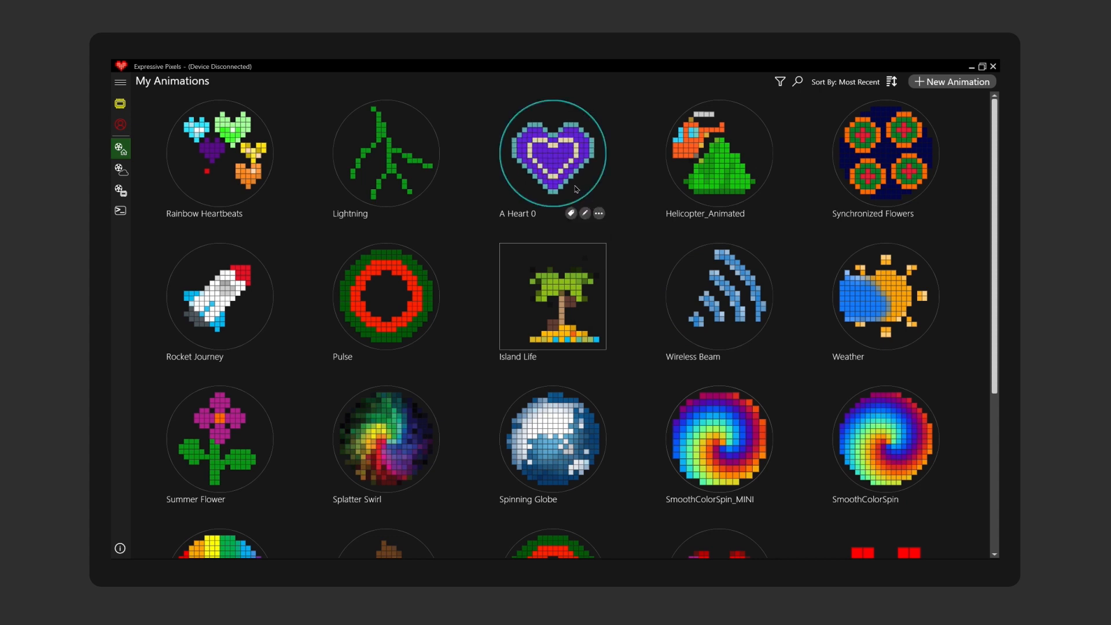